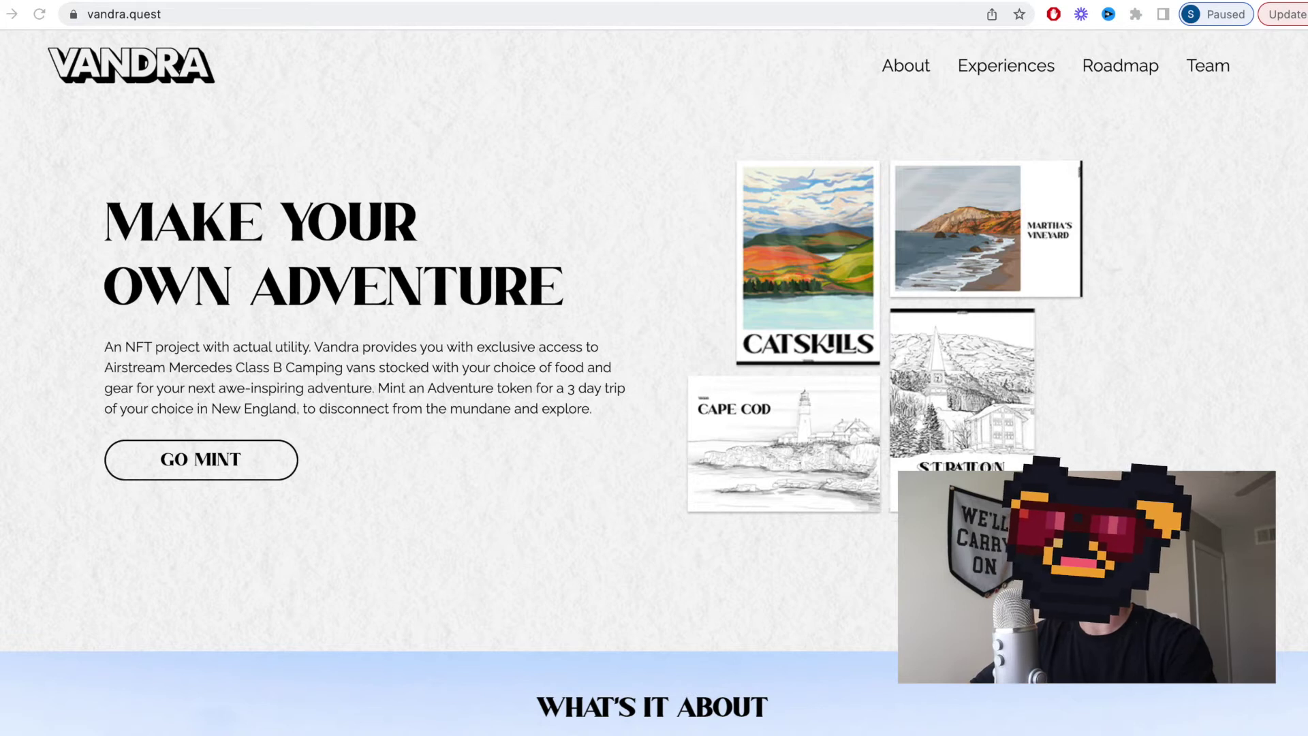
pyautogui.scroll(-5, 573, 212)
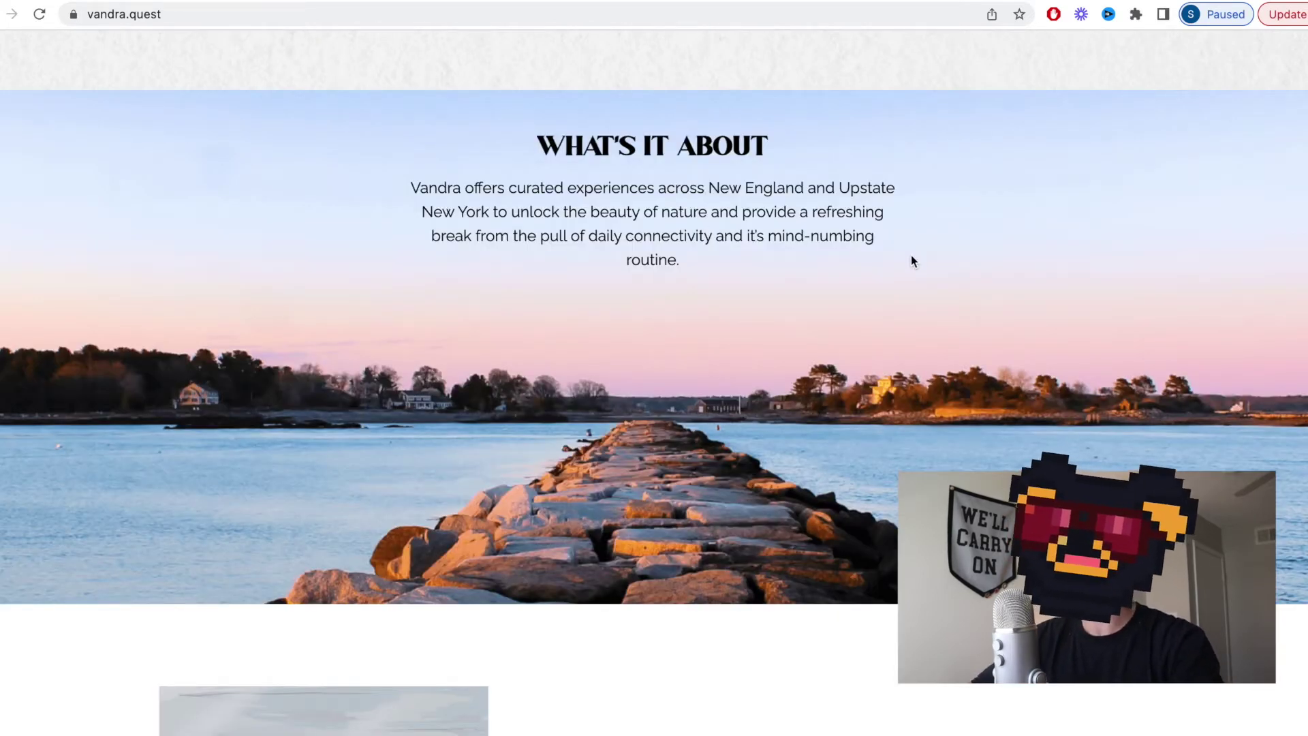
pyautogui.scroll(-1, 933, 283)
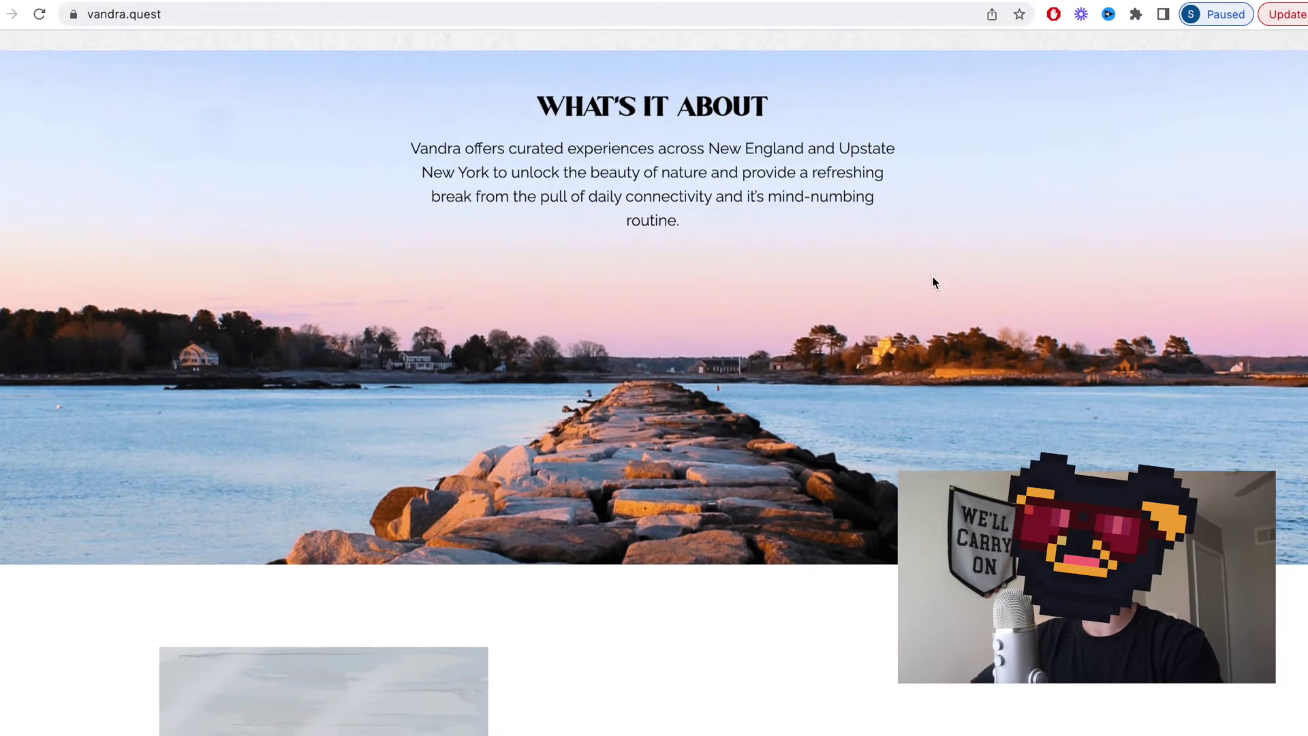
pyautogui.scroll(-2, 933, 283)
pyautogui.scroll(-2, 933, 283)
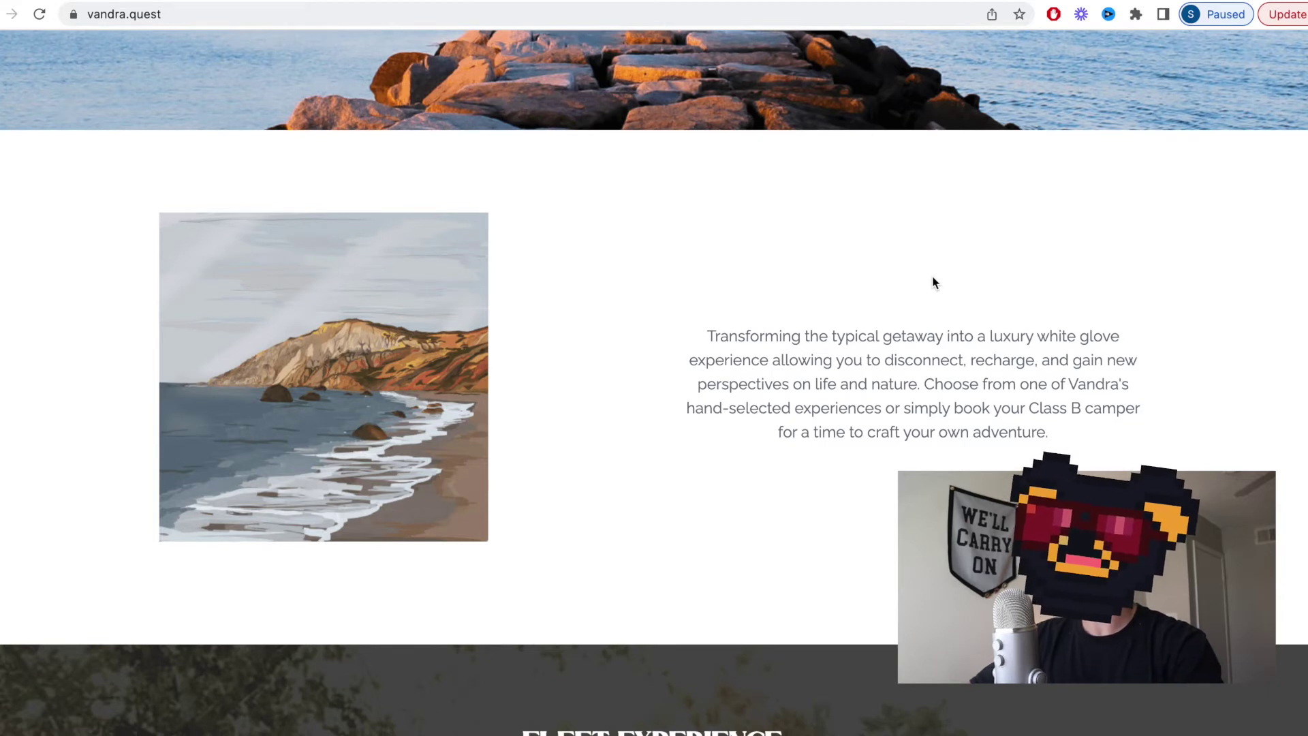
pyautogui.scroll(1, 933, 283)
pyautogui.scroll(3, 933, 283)
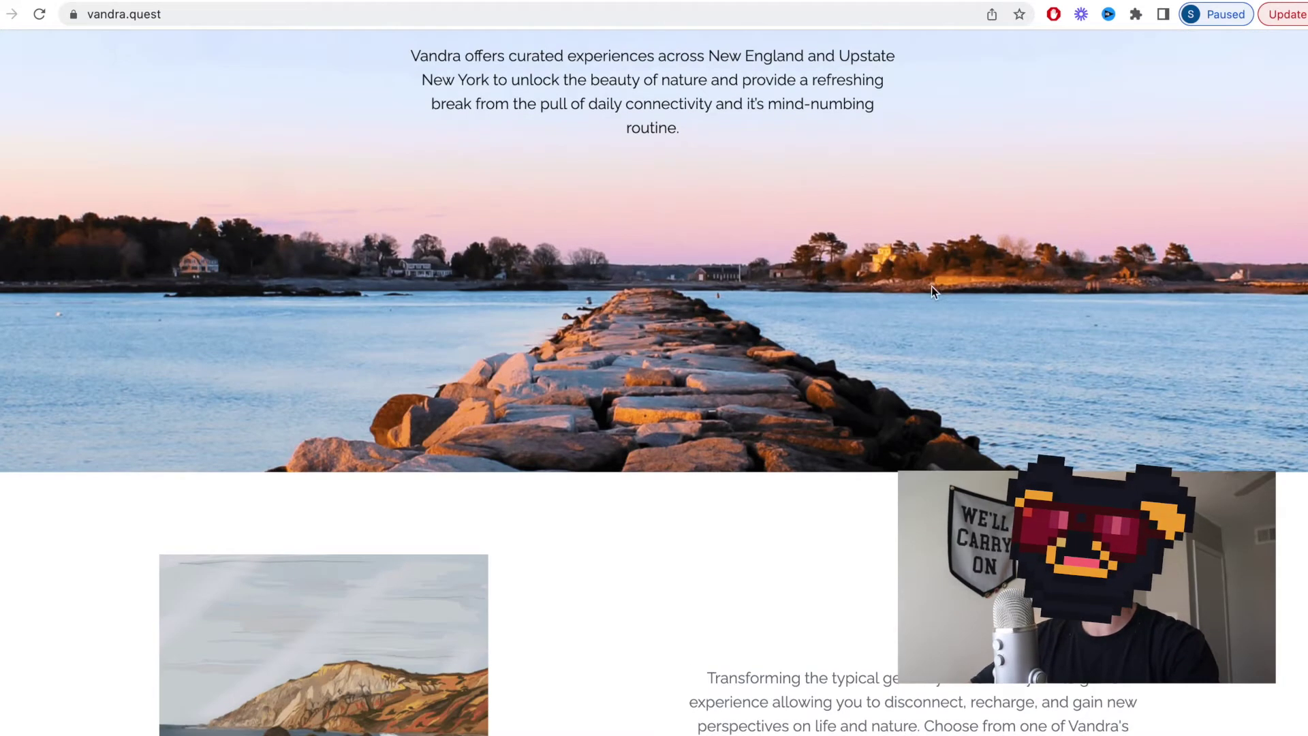
pyautogui.scroll(-3, 974, 346)
pyautogui.scroll(-4, 975, 346)
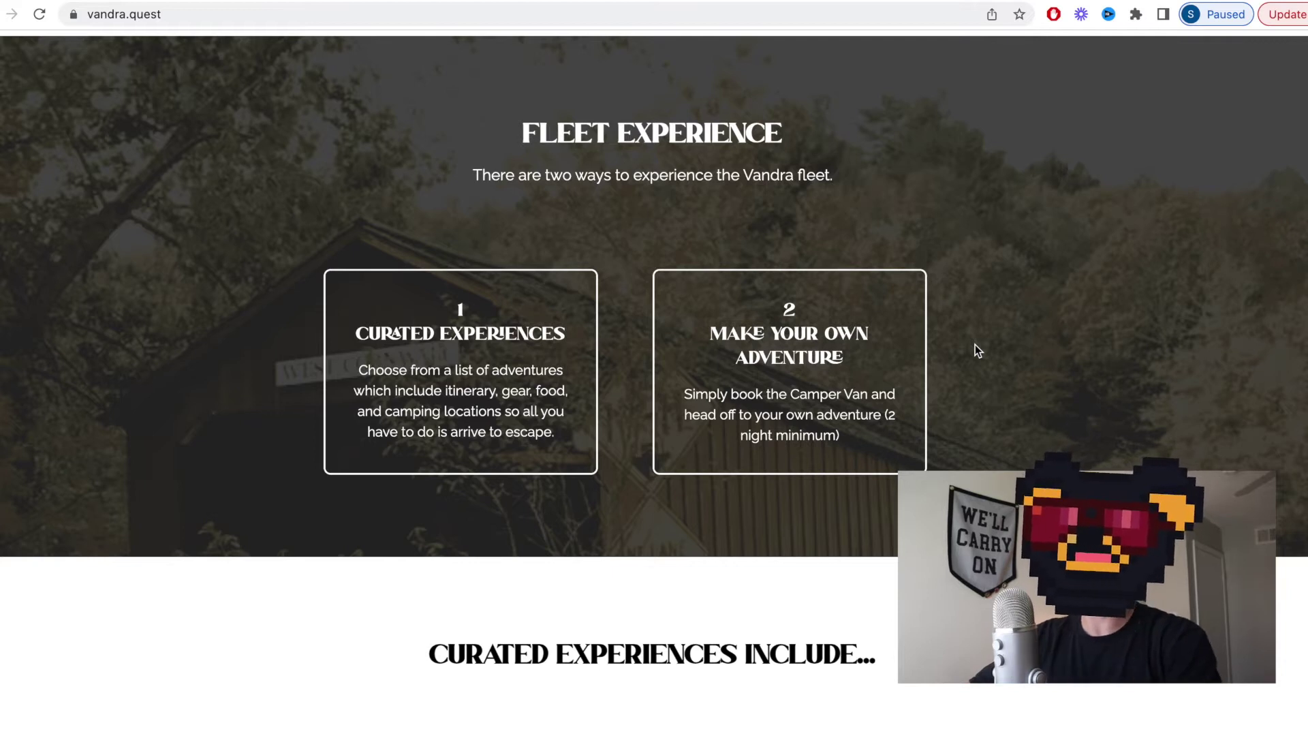
pyautogui.scroll(-1, 976, 346)
pyautogui.scroll(-1, 975, 348)
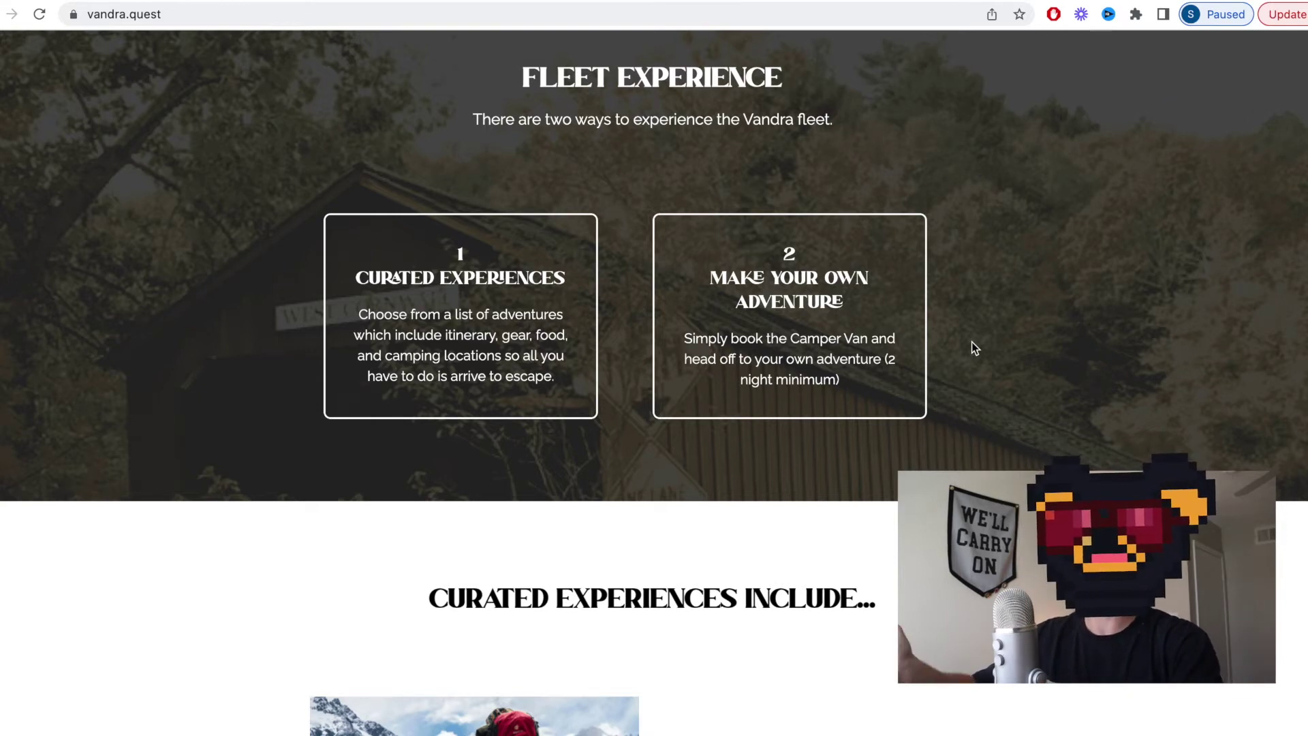
pyautogui.scroll(-5, 966, 306)
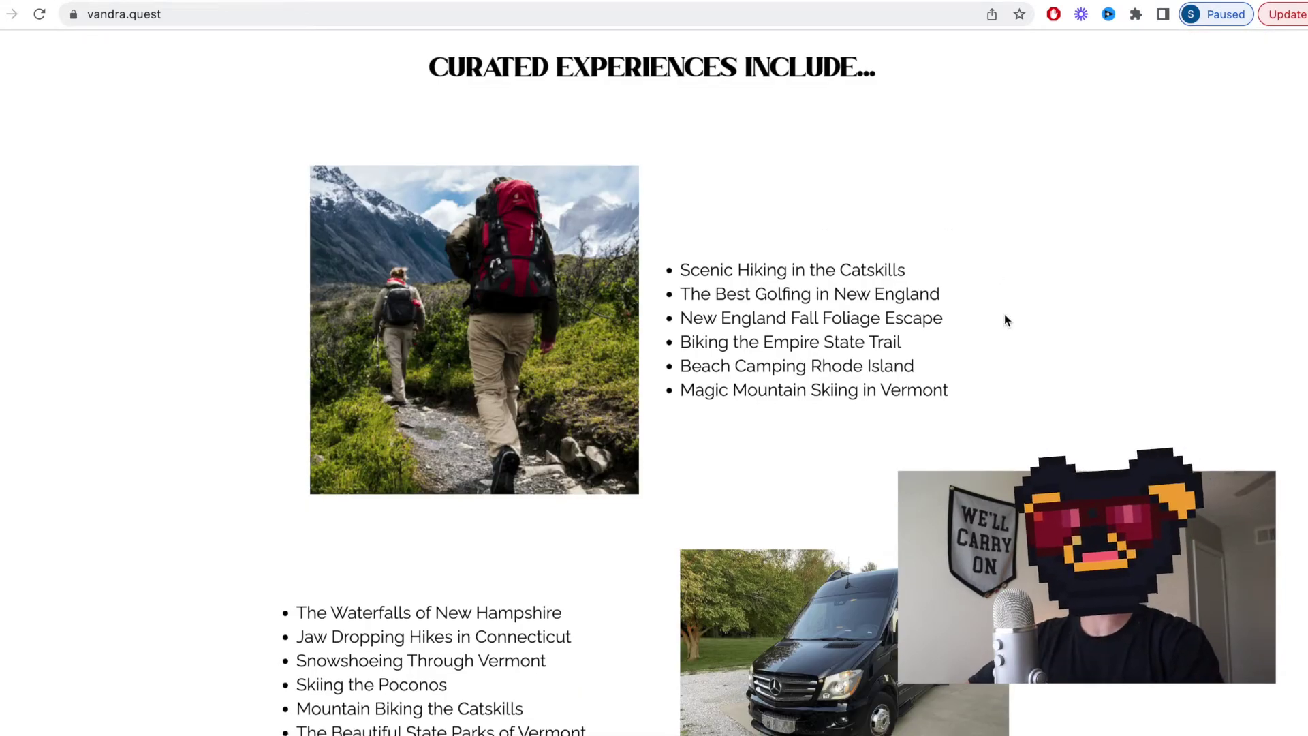
pyautogui.scroll(-1, 1004, 317)
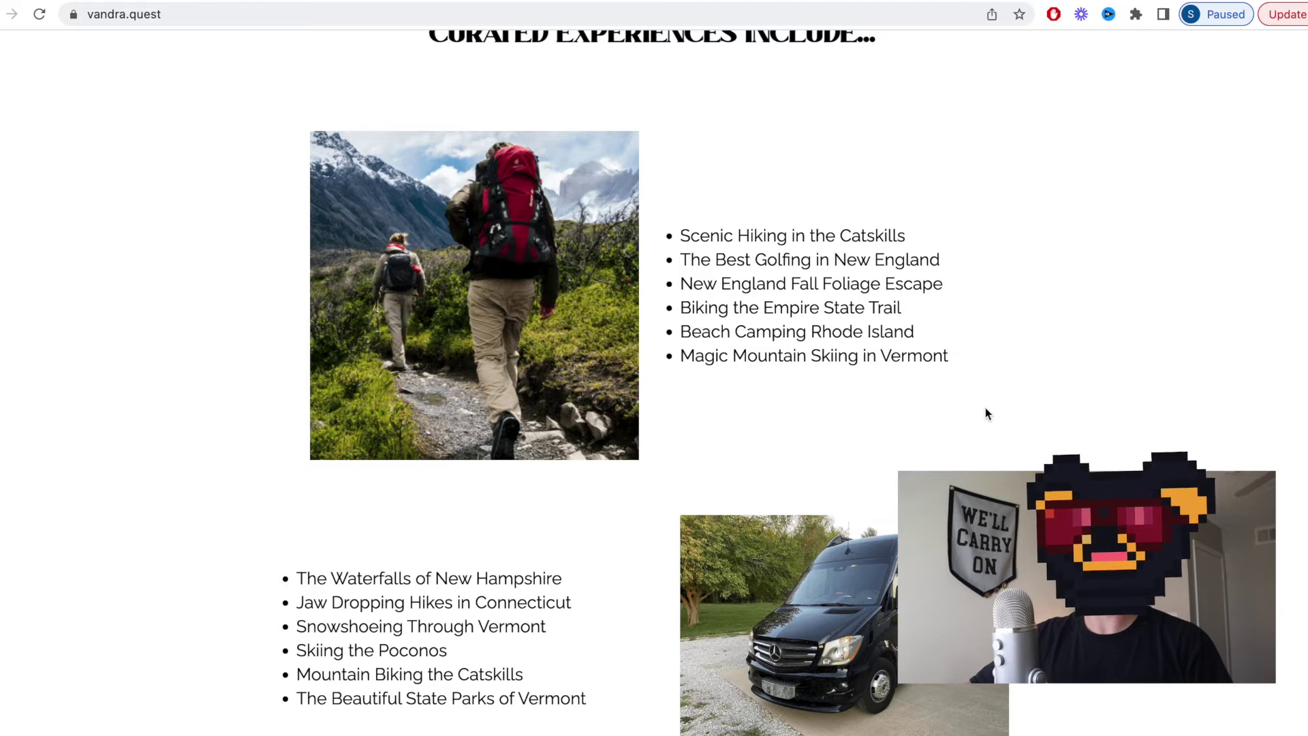
pyautogui.scroll(-1, 986, 412)
pyautogui.scroll(-1, 985, 413)
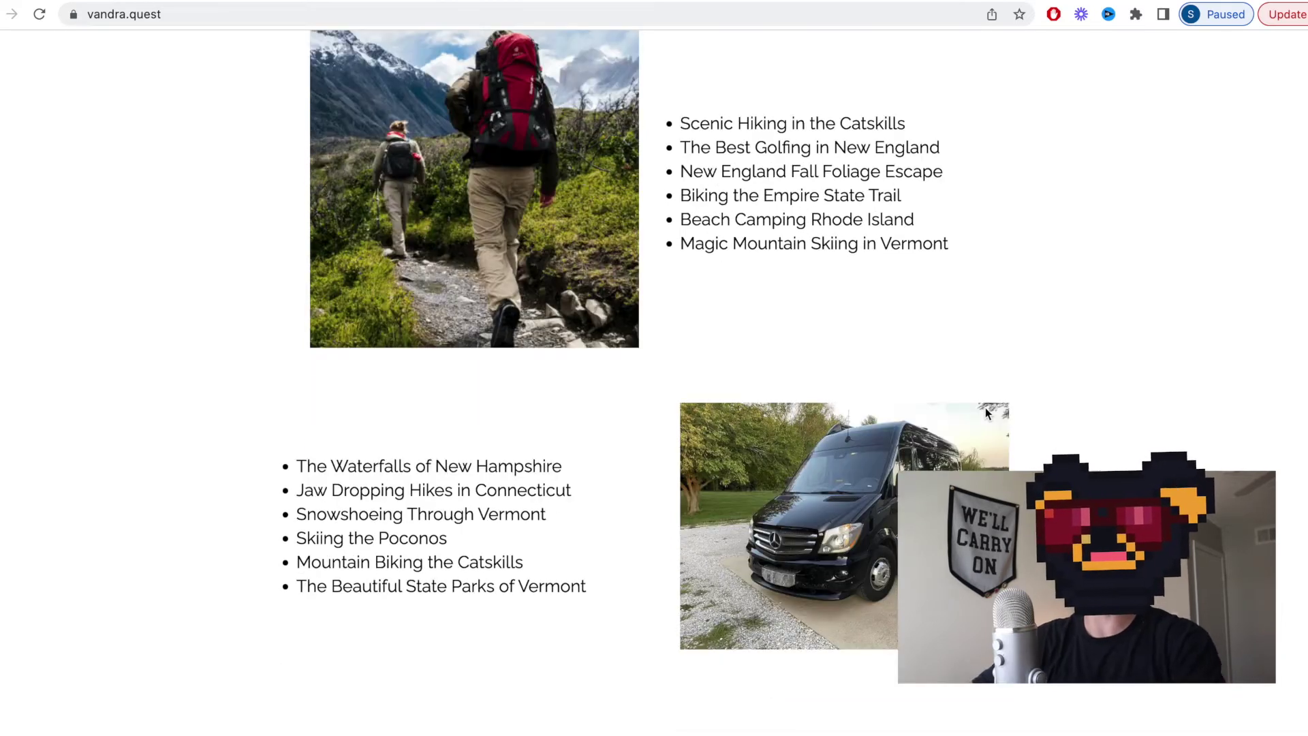
pyautogui.scroll(-5, 1101, 338)
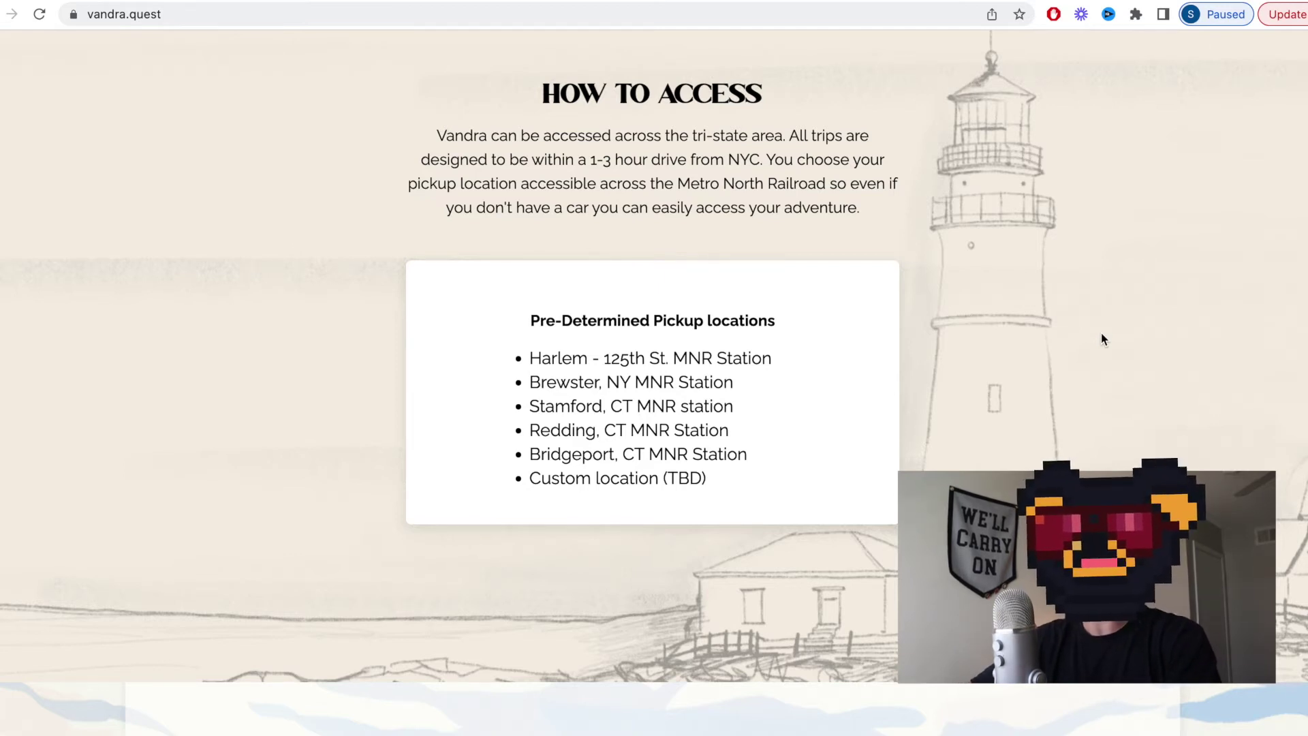
pyautogui.scroll(-10, 1102, 338)
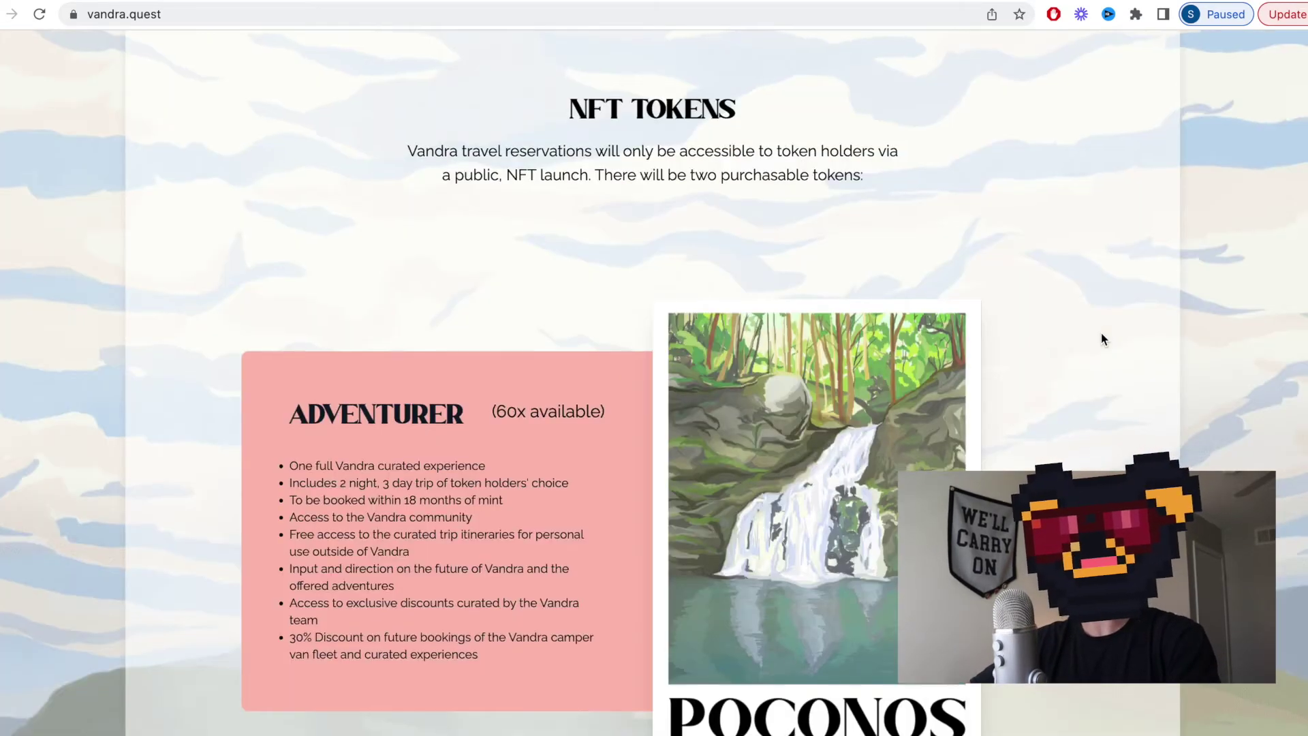
pyautogui.scroll(-3, 1101, 338)
pyautogui.scroll(1, 1101, 337)
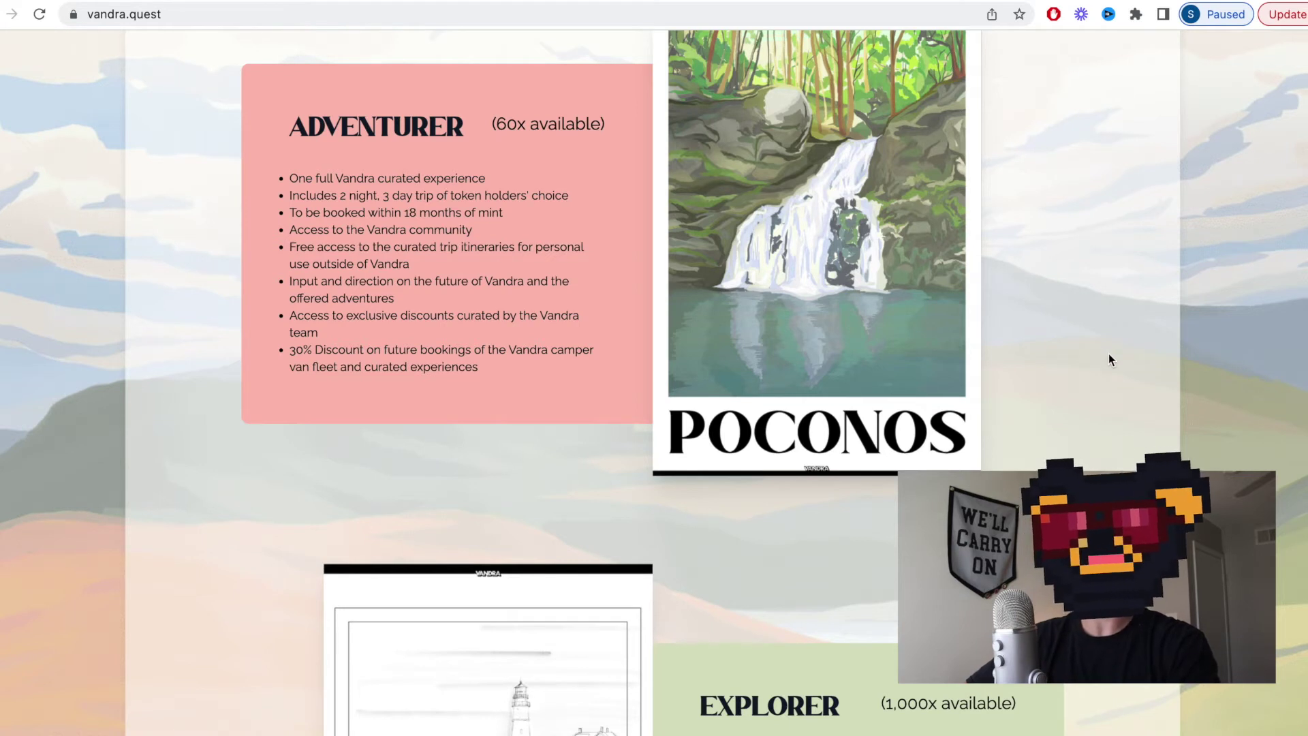
pyautogui.scroll(1, 1108, 353)
pyautogui.scroll(-5, 1109, 358)
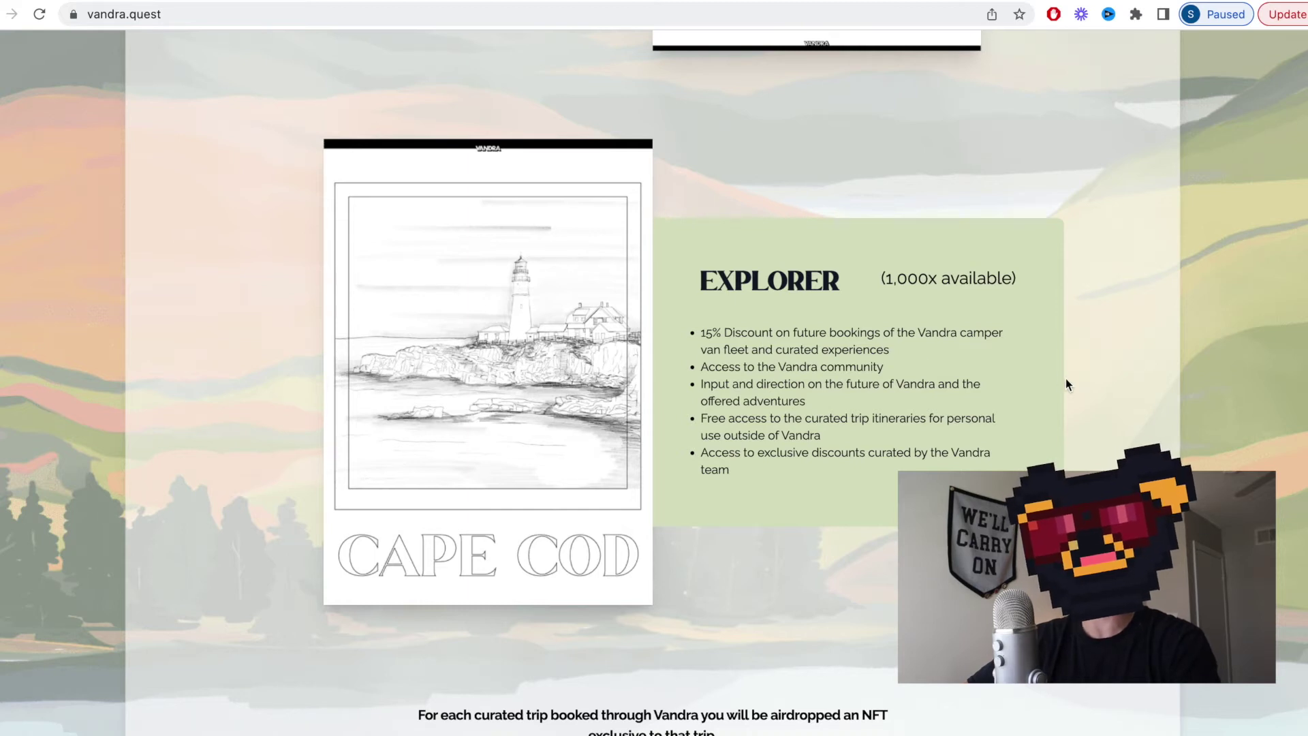
pyautogui.scroll(-1, 1066, 378)
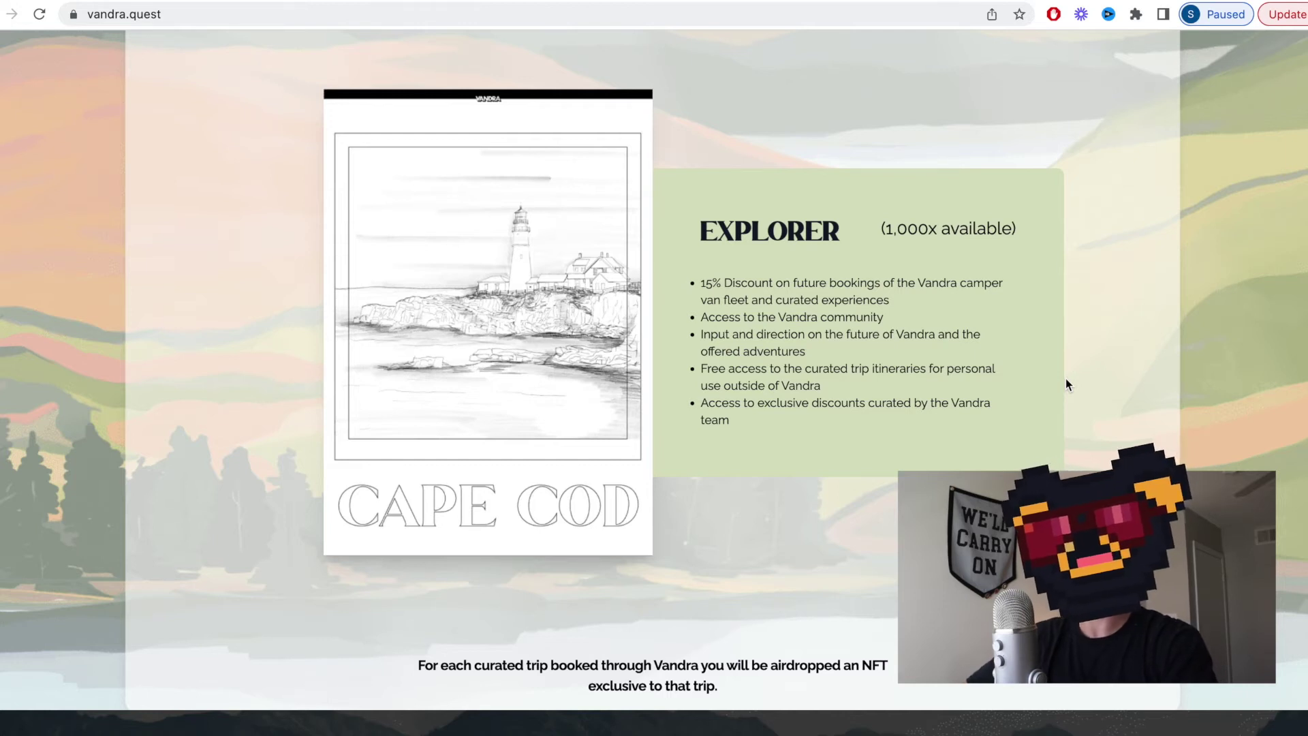
pyautogui.scroll(-10, 757, 283)
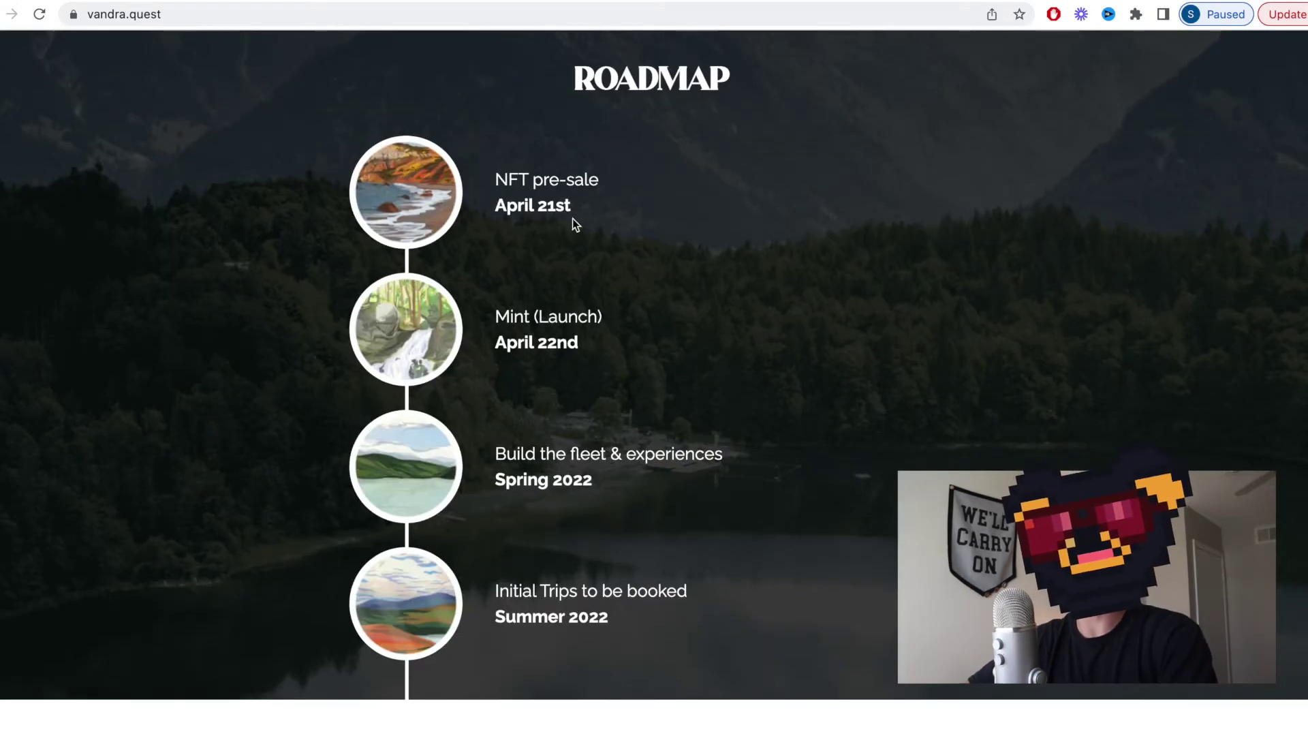
pyautogui.scroll(-1, 718, 295)
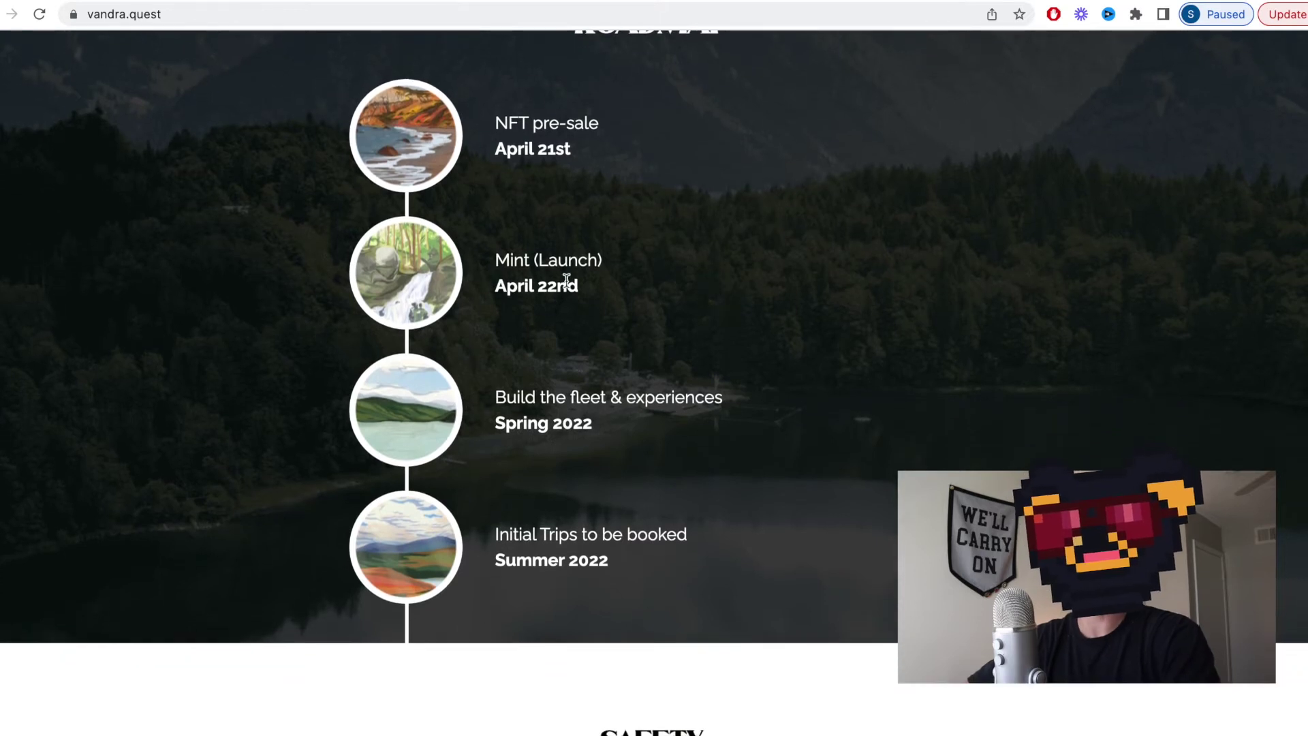
pyautogui.scroll(-1, 717, 309)
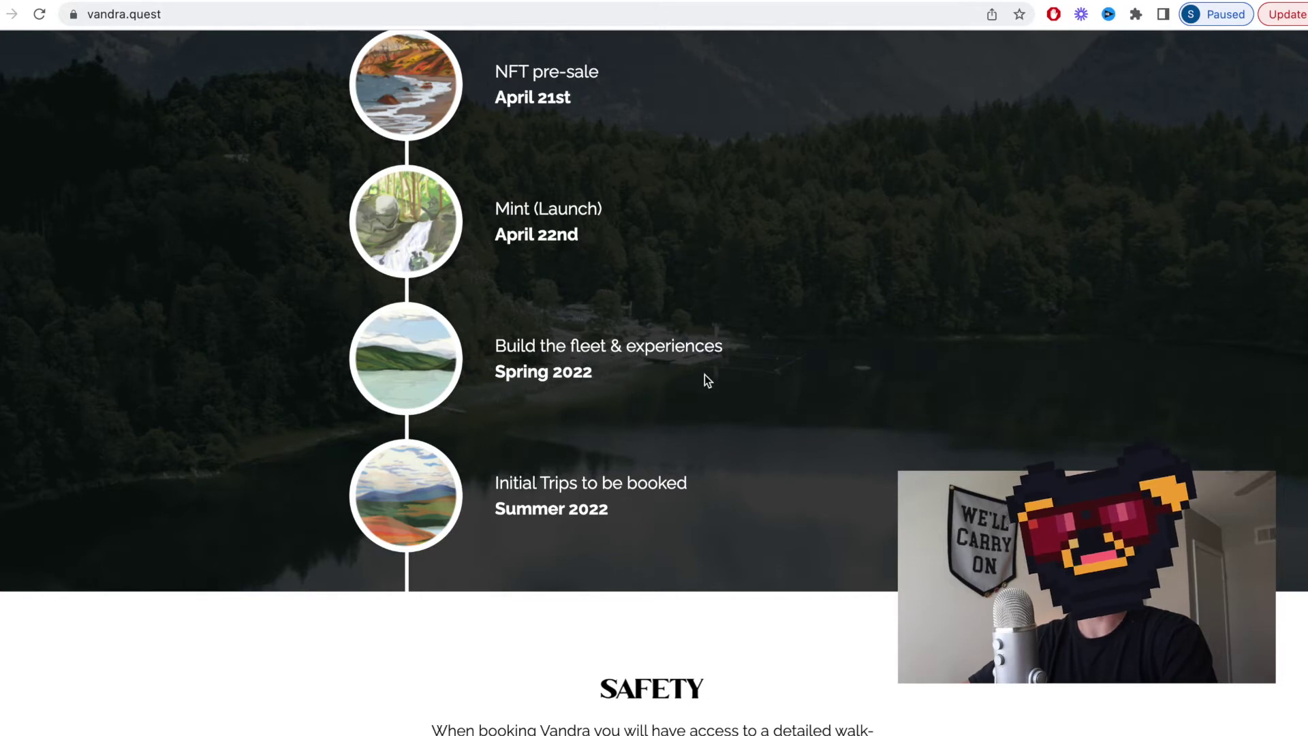
pyautogui.scroll(-1, 703, 378)
pyautogui.scroll(-1, 705, 381)
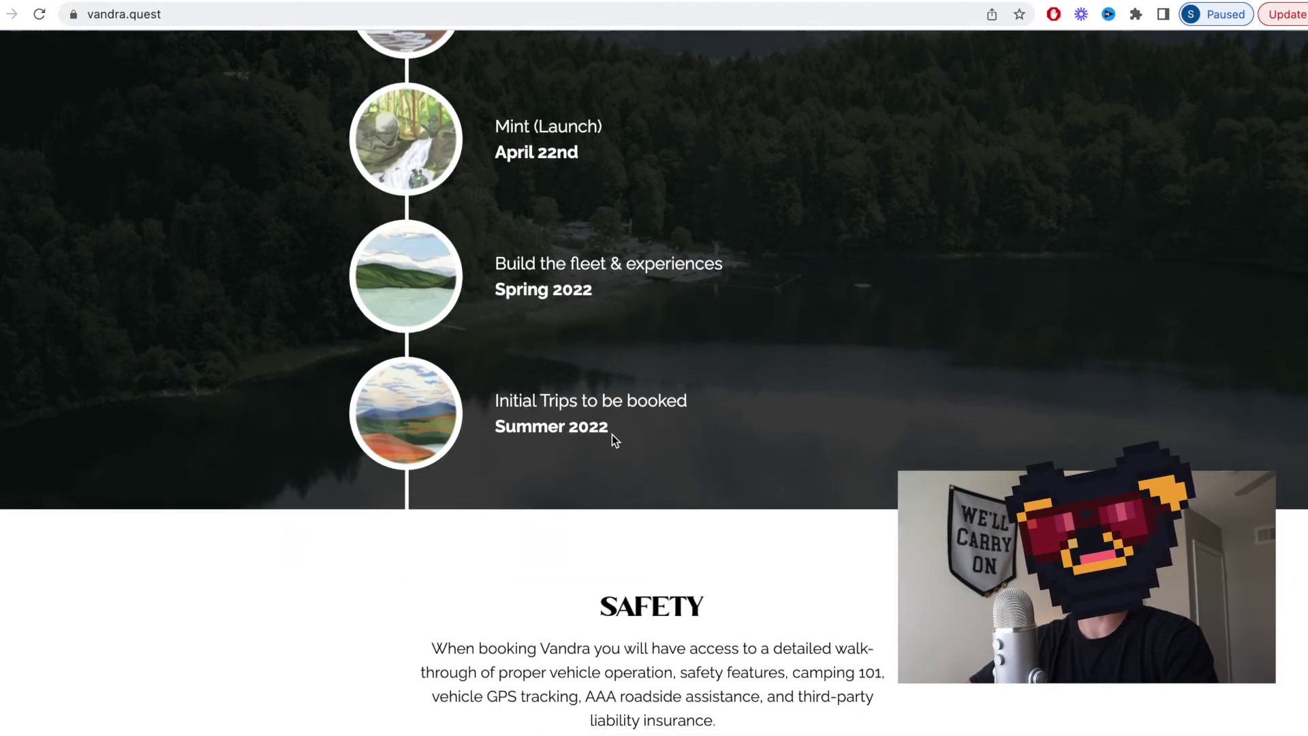
pyautogui.scroll(-10, 1143, 408)
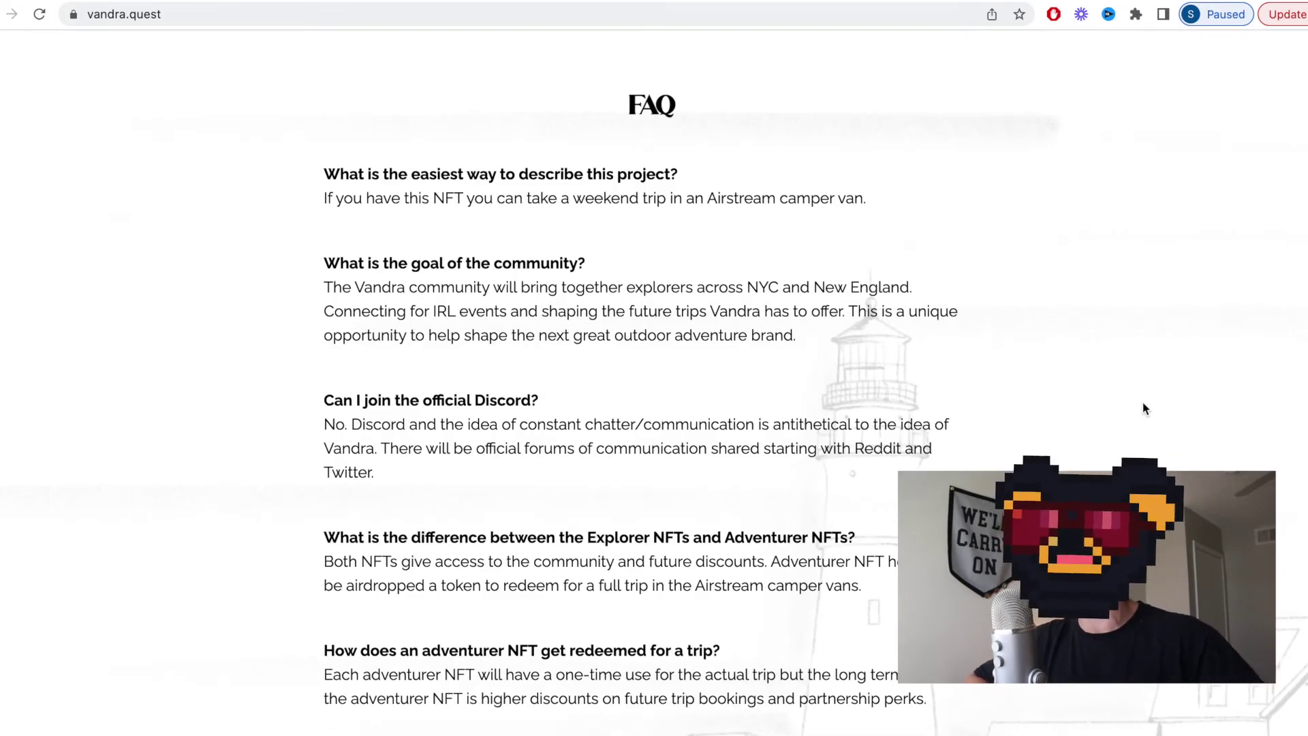
pyautogui.scroll(-2, 1143, 408)
pyautogui.moveTo(324, 99); pyautogui.dragTo(830, 136)
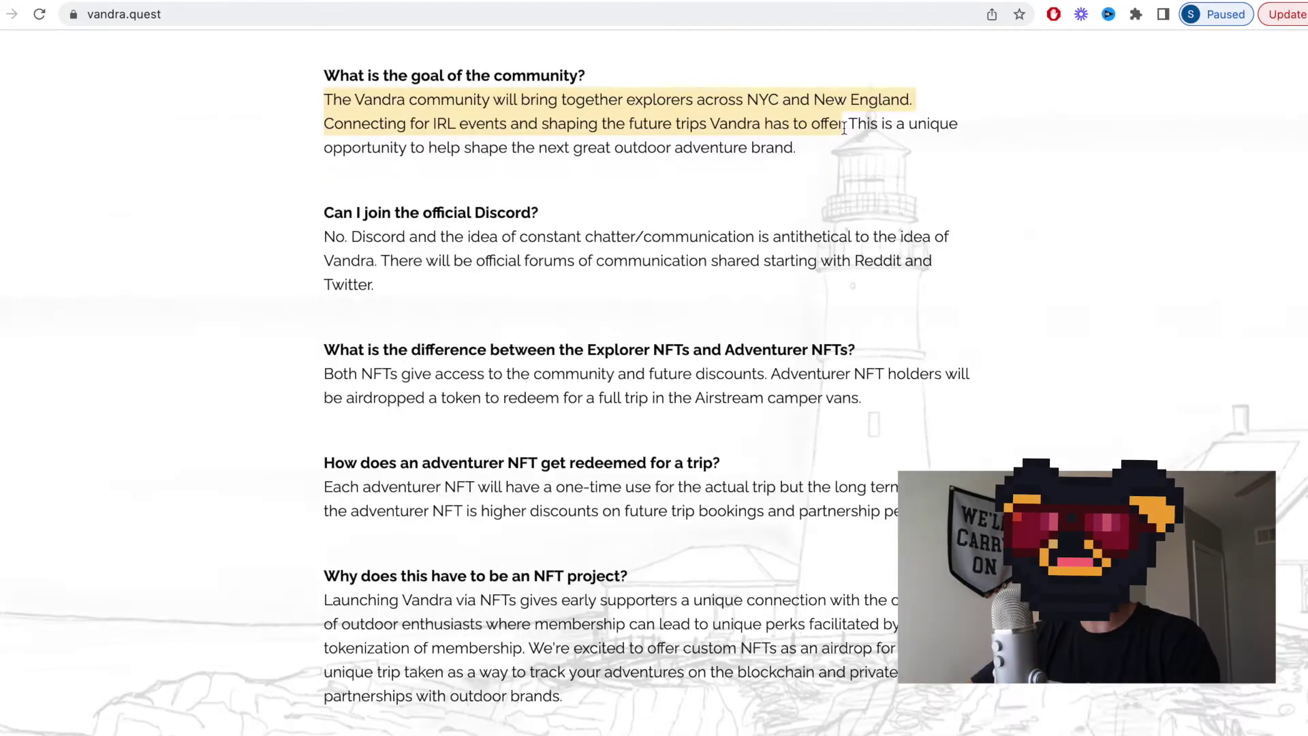
# Highlight the custom-trip NFT and DAO FAQ answers, then show the Airstream interior photos.
pyautogui.click(806, 151)
pyautogui.scroll(-1, 397, 255)
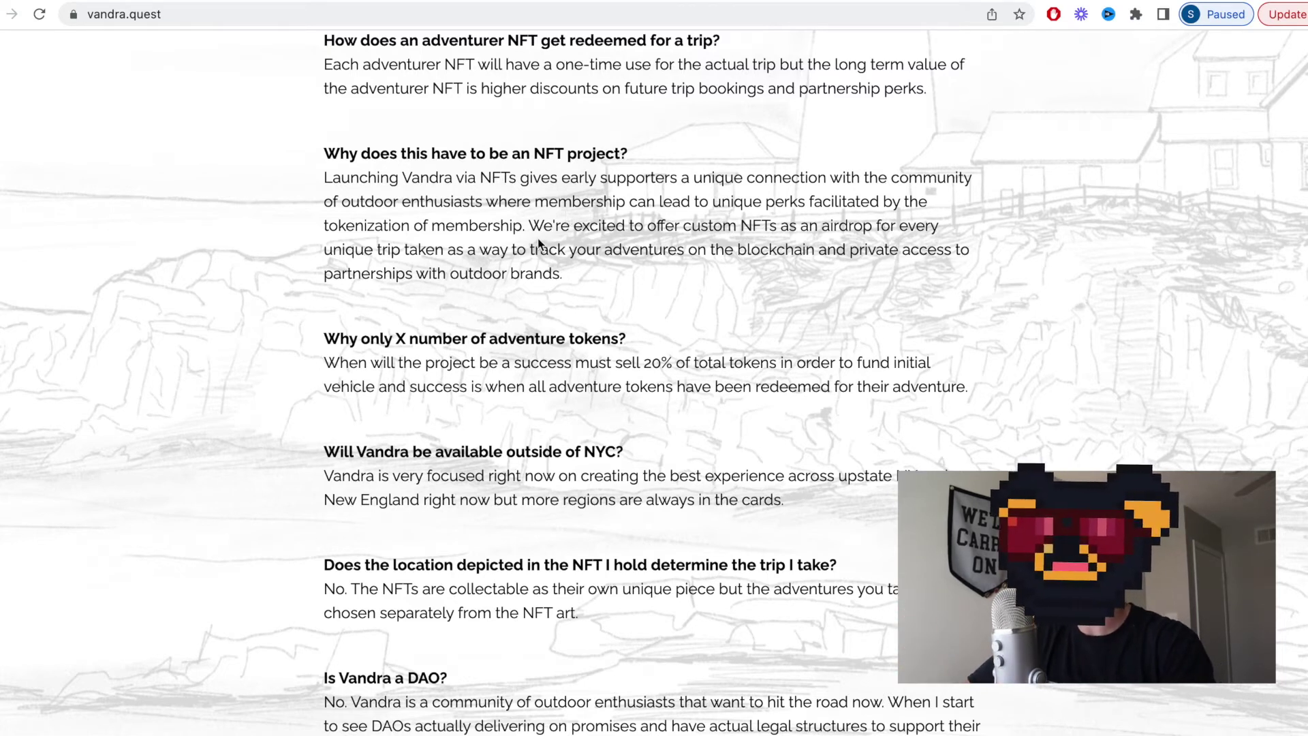
pyautogui.moveTo(528, 226)
pyautogui.mouseDown()
pyautogui.moveTo(698, 245)
pyautogui.moveTo(824, 227)
pyautogui.moveTo(777, 270)
pyautogui.mouseUp()
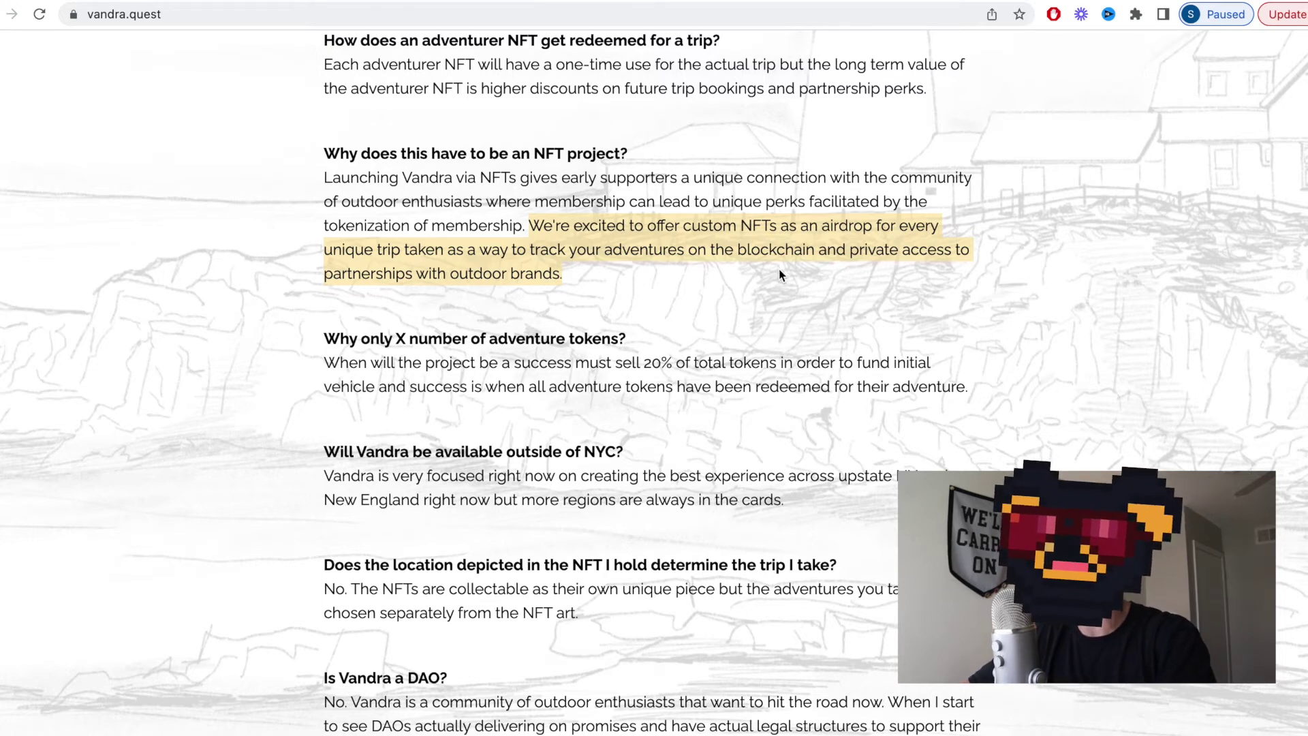
pyautogui.scroll(-4, 779, 274)
pyautogui.moveTo(324, 295); pyautogui.dragTo(787, 317)
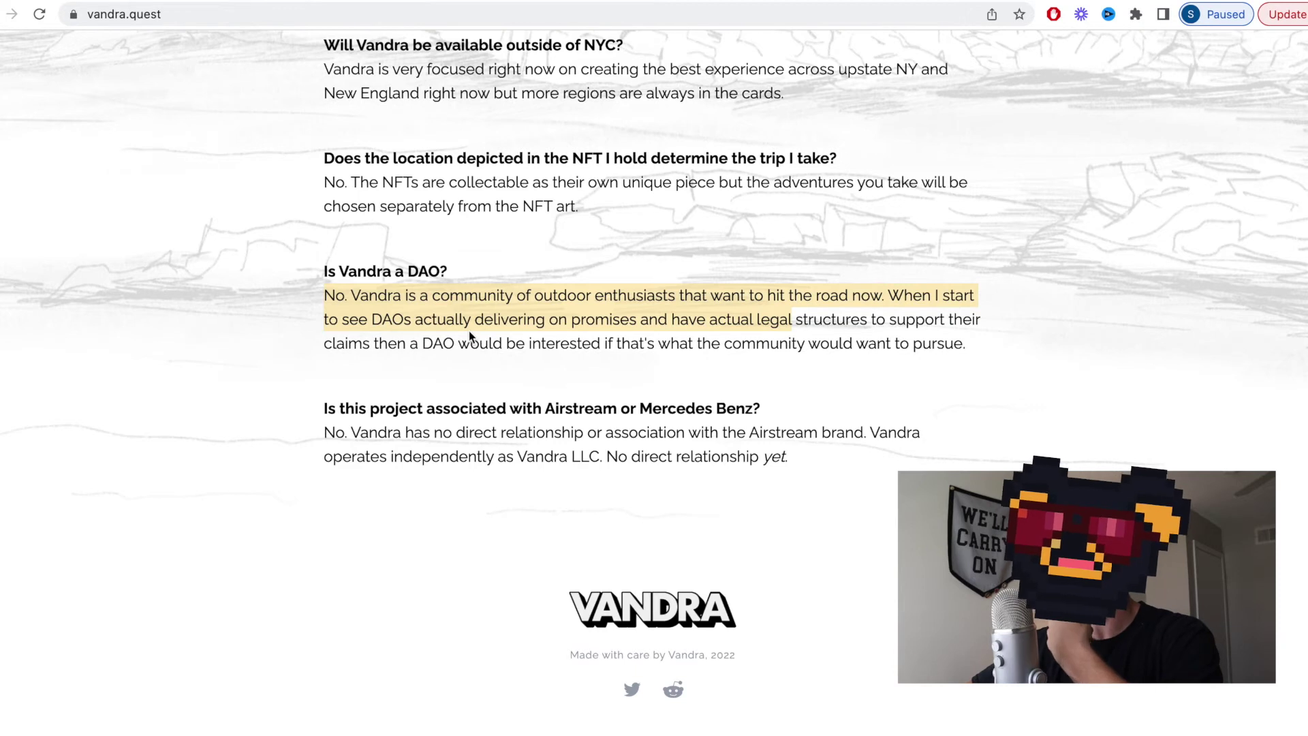
pyautogui.click(661, 340)
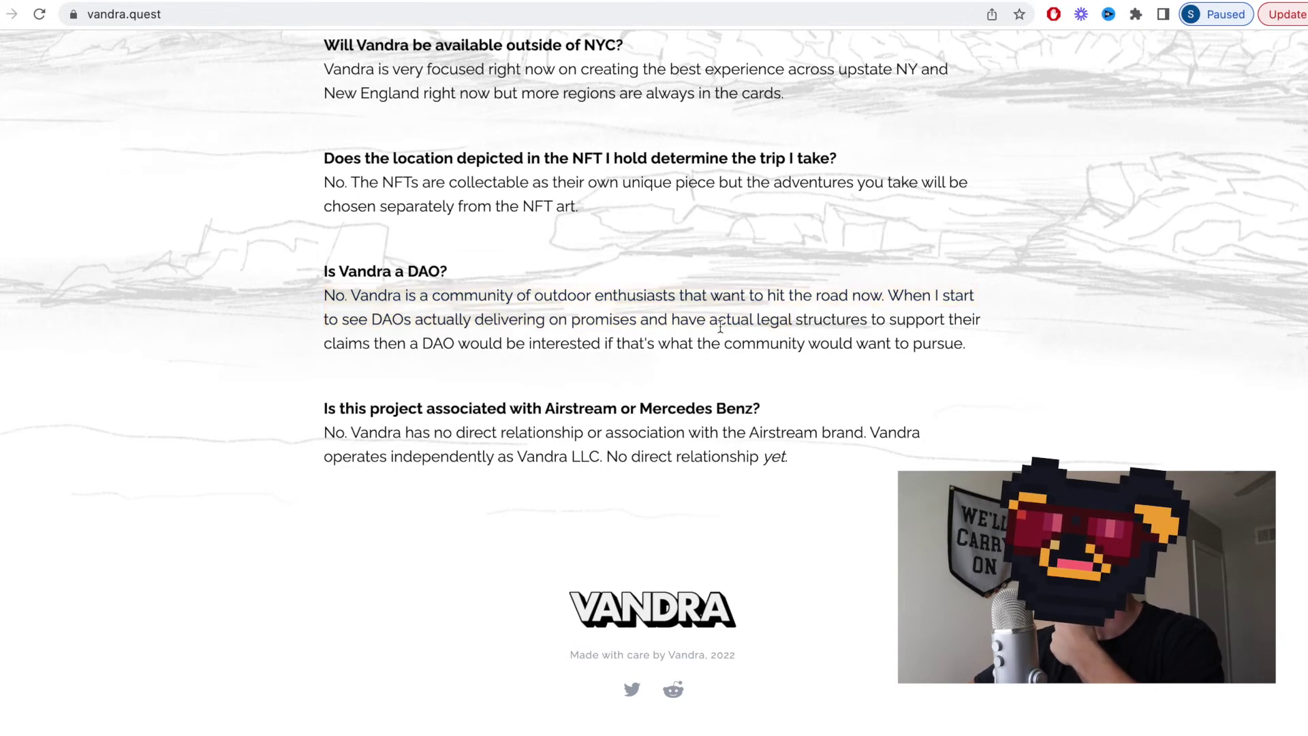
pyautogui.moveTo(721, 325); pyautogui.dragTo(1015, 343)
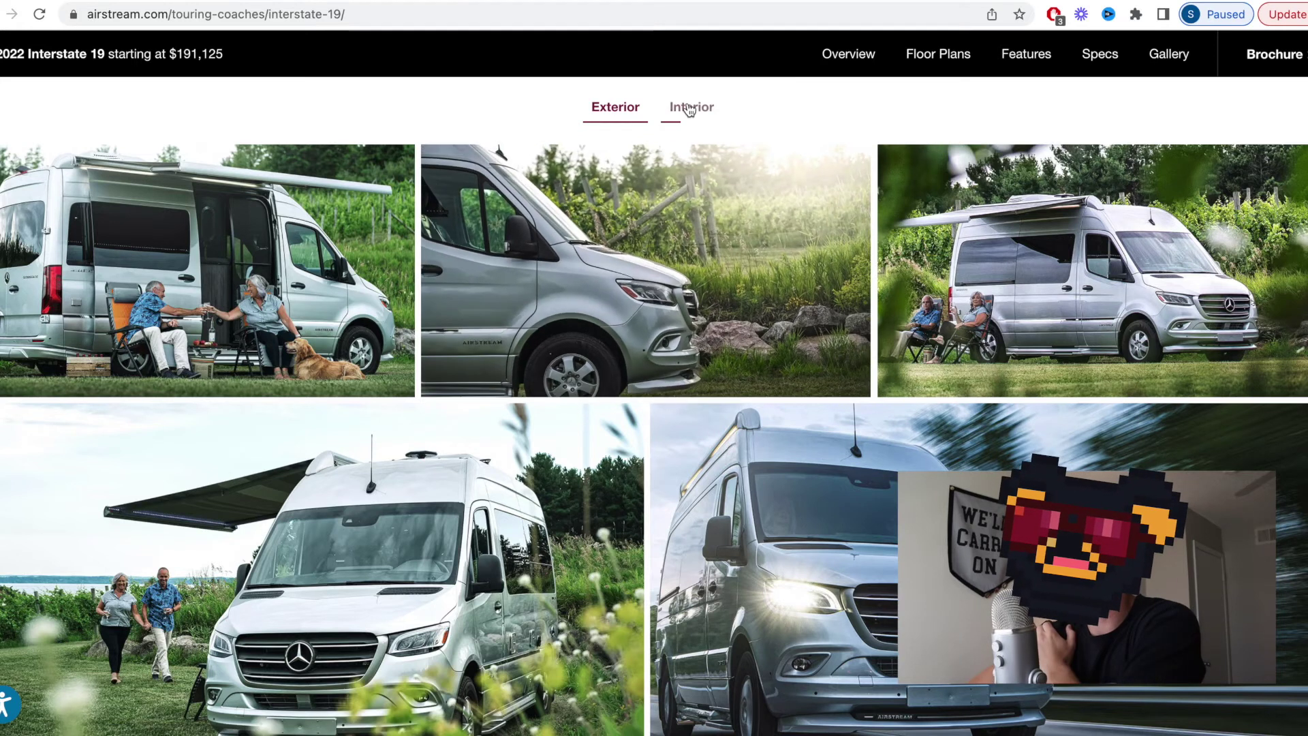
pyautogui.click(690, 109)
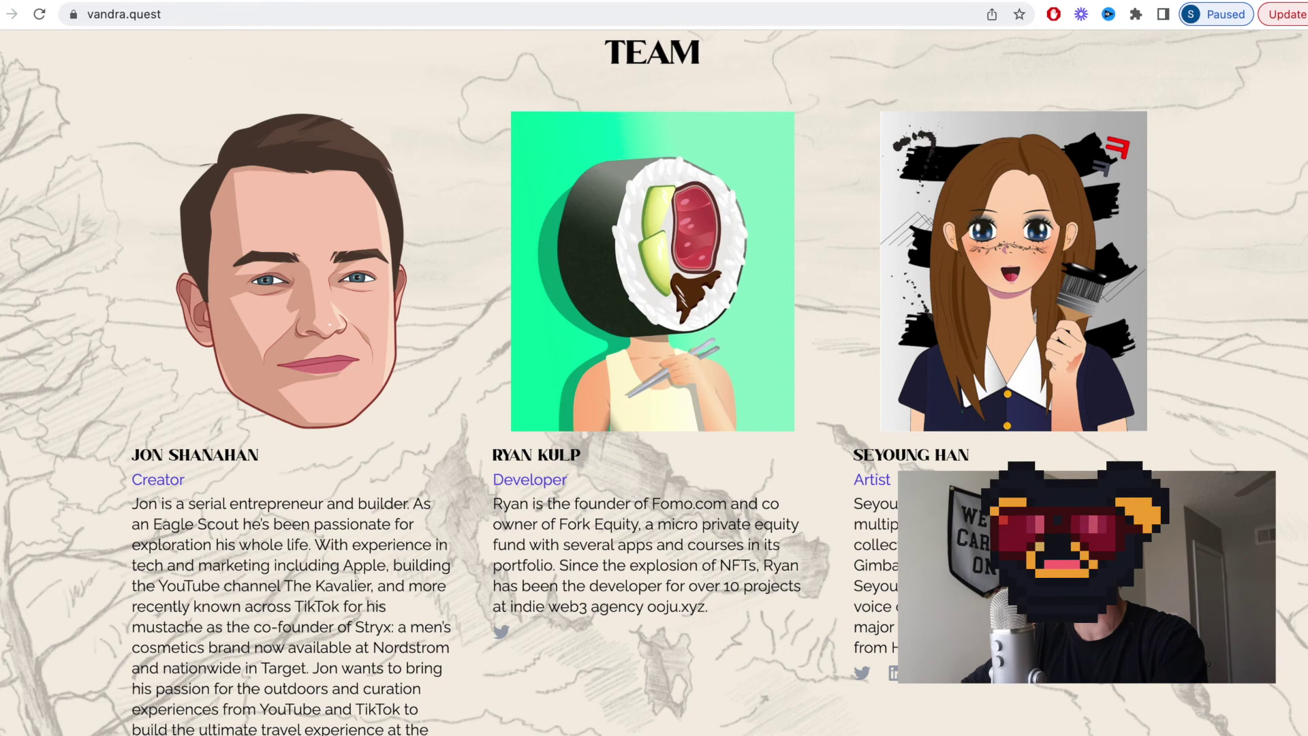
pyautogui.scroll(-1, 741, 520)
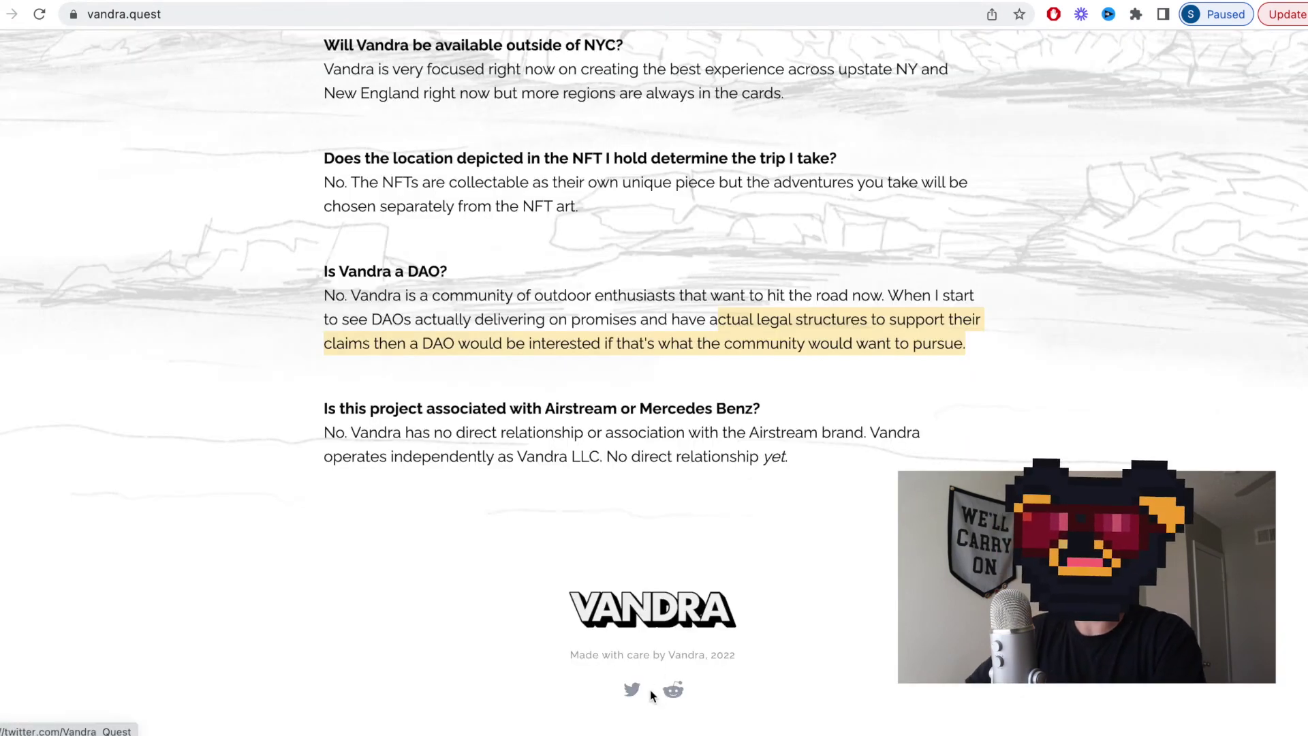
# Open r/Vandra from the Reddit icon in the vandra.quest footer.
pyautogui.click(671, 692)
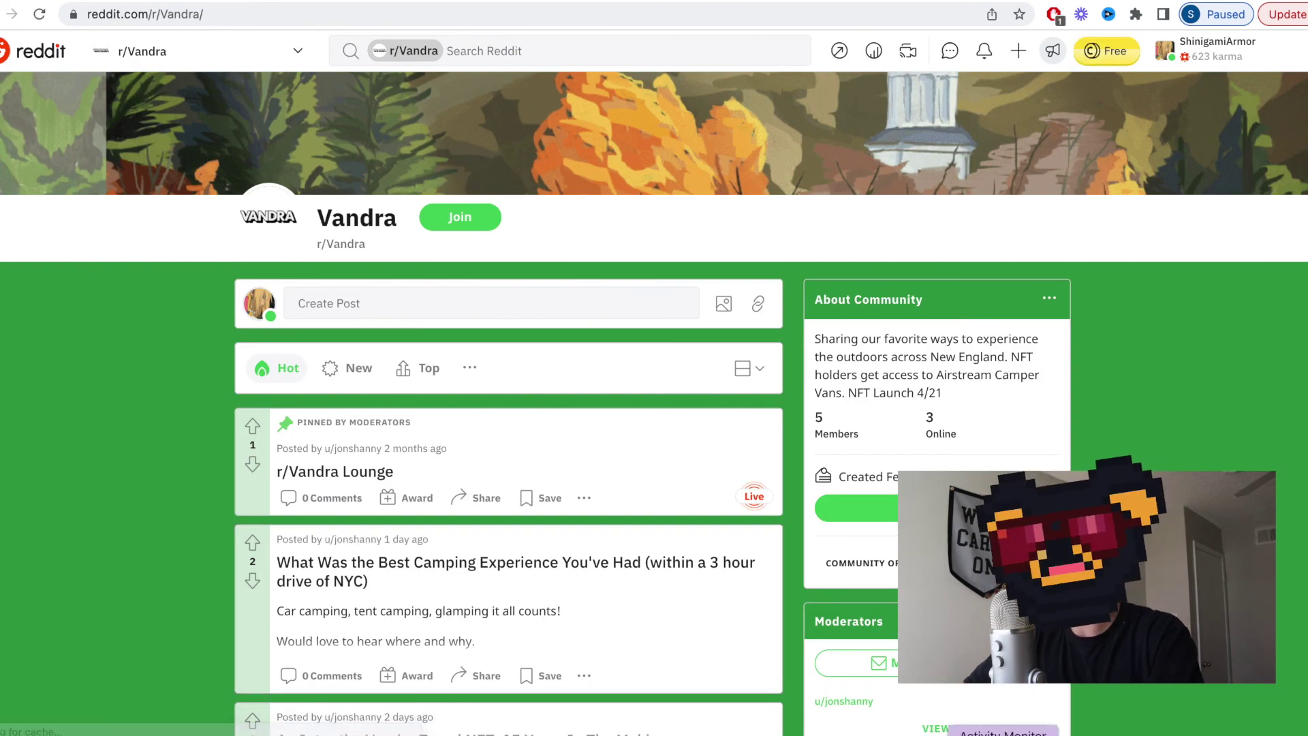
pyautogui.scroll(-5, 1191, 427)
# Go back from r/Vandra to the 'Make Your Own Adventure' homepage.
pyautogui.hotkey('alt', 'Left')
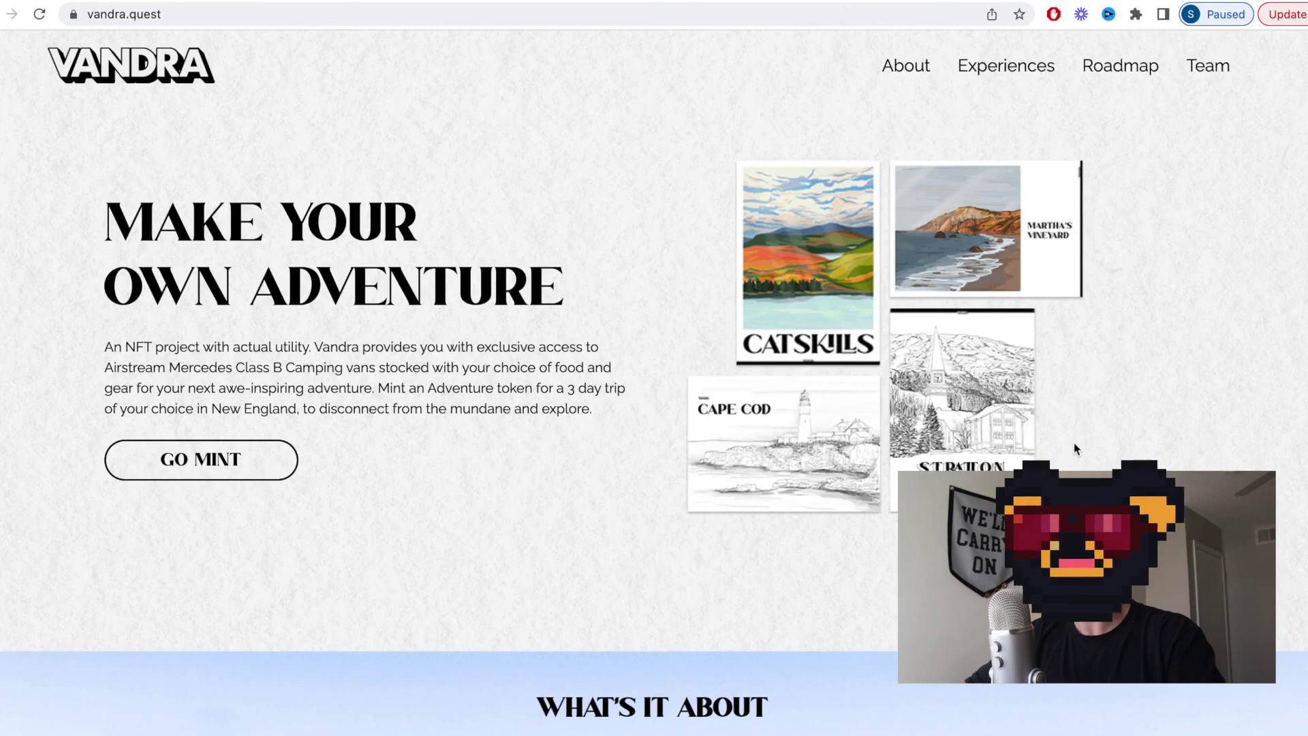